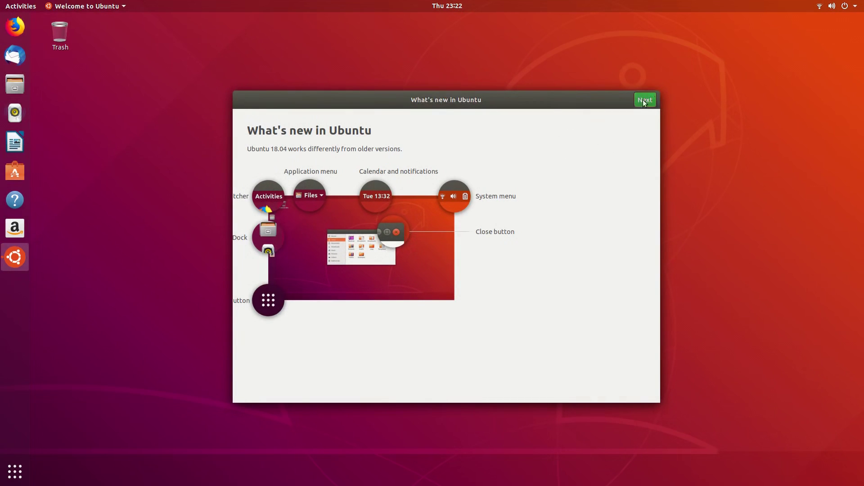
Step: Advance through the What's new and Livepatch pages of the welcome wizard without setting up Livepatch
{"action": "left_click", "coordinate": [644, 100]}
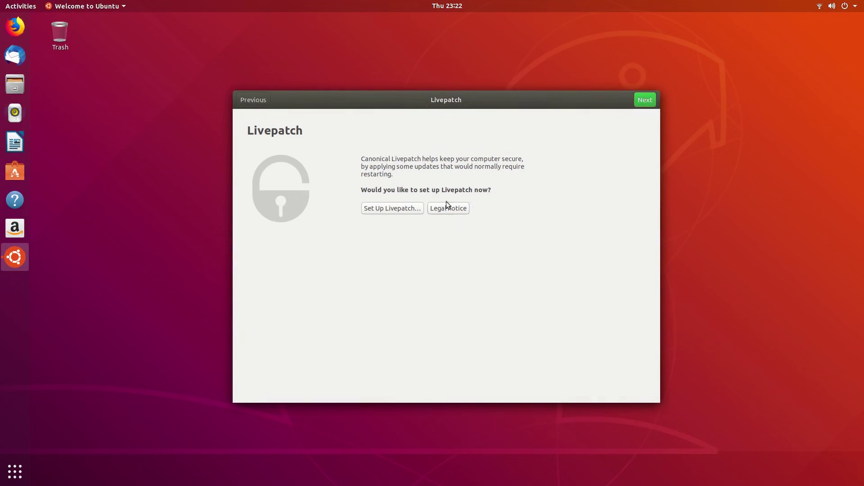
{"action": "left_click", "coordinate": [645, 100]}
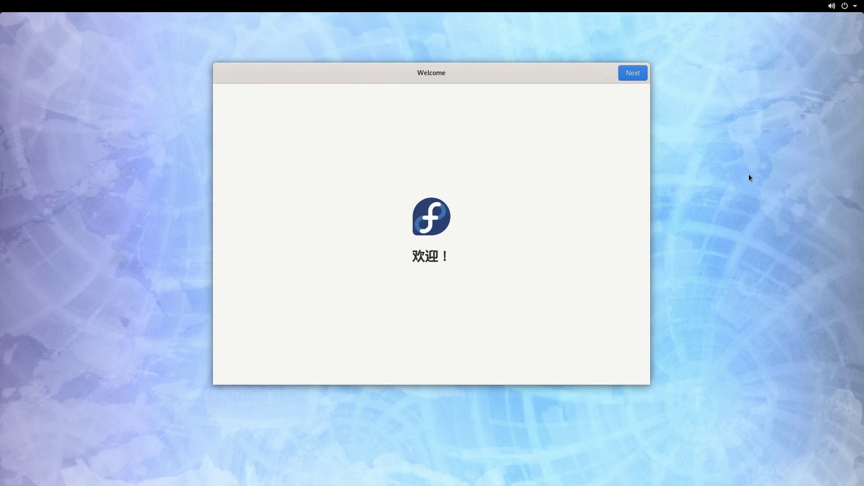
Step: Continue the Fedora initial setup and connect to the YEET wireless network by entering its Wi-Fi password
{"action": "left_click", "coordinate": [644, 76]}
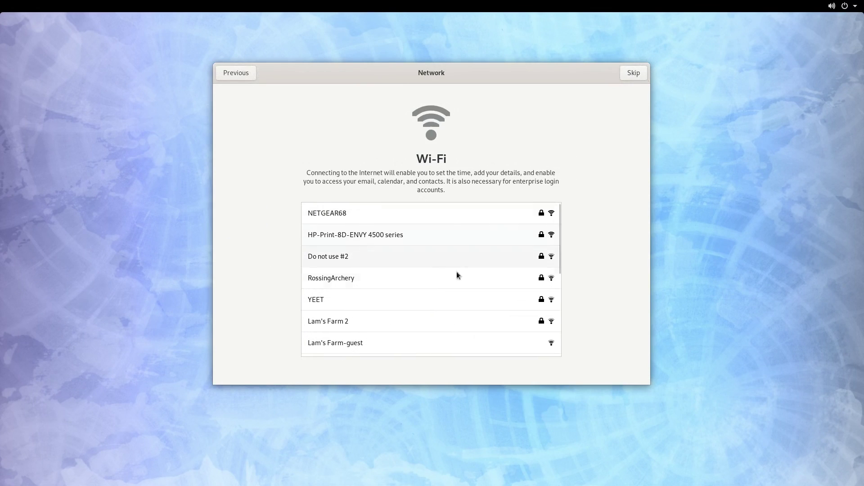
{"action": "left_click", "coordinate": [447, 299]}
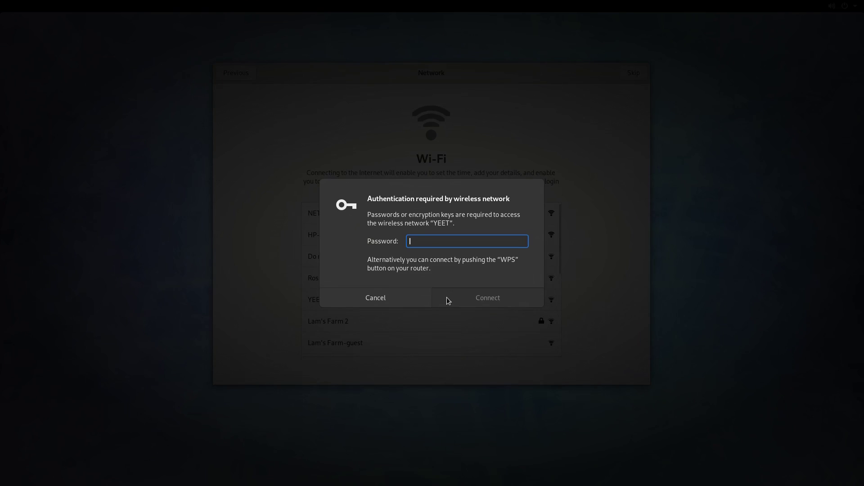
{"action": "type", "text": "••••••••••••"}
{"action": "key", "text": "Return"}
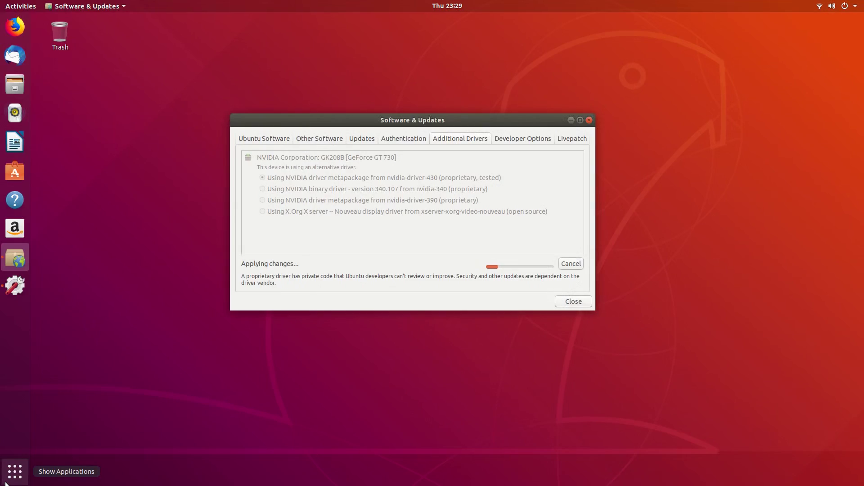
Step: Show the overview of all installed applications
{"action": "left_click", "coordinate": [15, 471]}
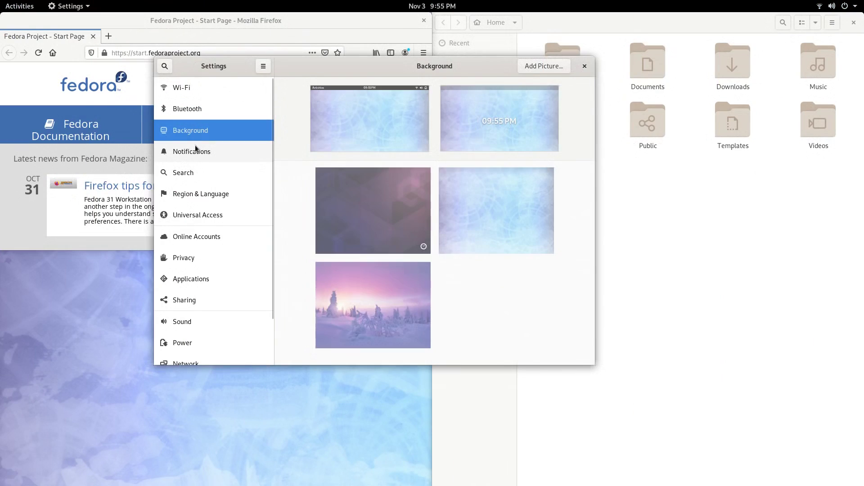
Step: Switch the code editor to its dark color style
{"action": "left_click", "coordinate": [610, 48]}
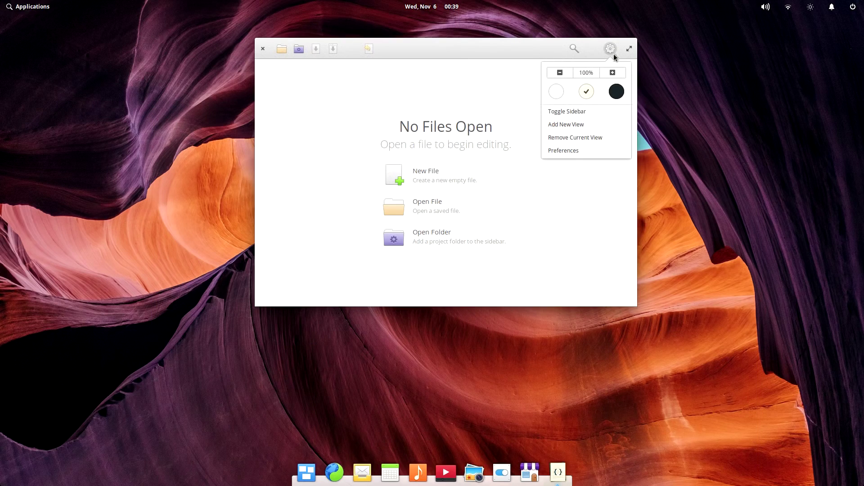
{"action": "left_click", "coordinate": [617, 91]}
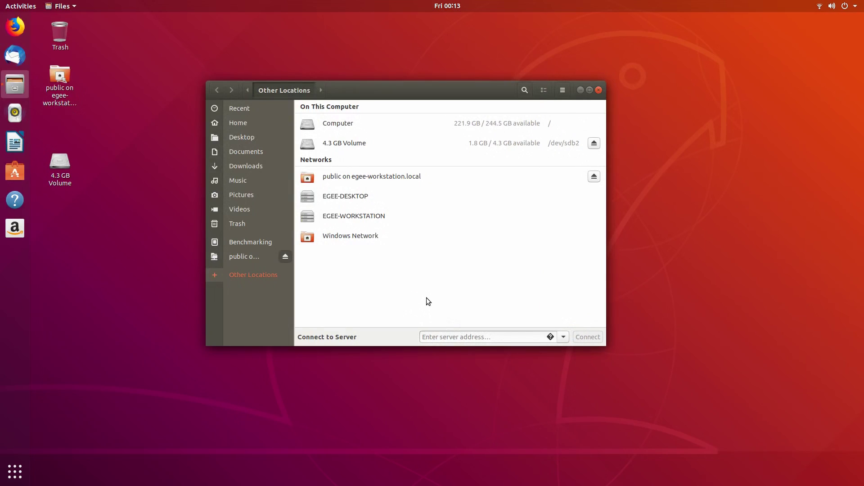
Step: Open the network share "public on egee-workstation.local" from the other locations
{"action": "left_click", "coordinate": [385, 177]}
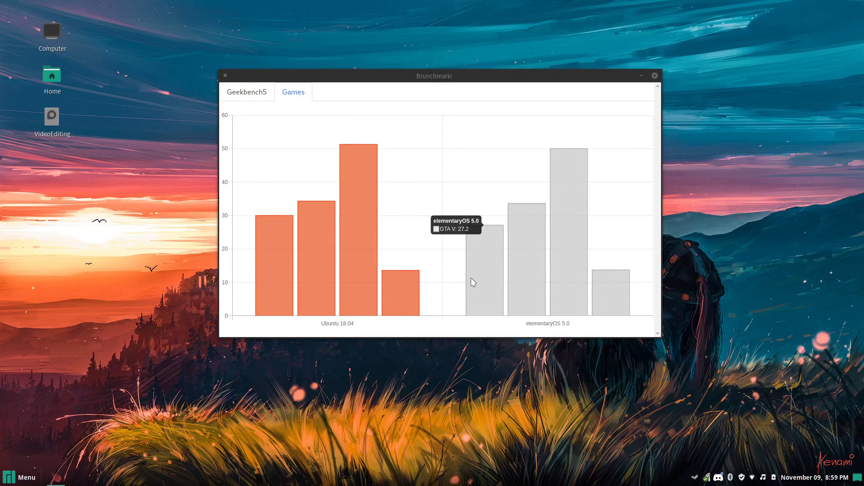
Step: Inspect the values of the last three elementaryOS 5.0 bars in the games benchmark chart
{"action": "mouse_move", "coordinate": [526, 275]}
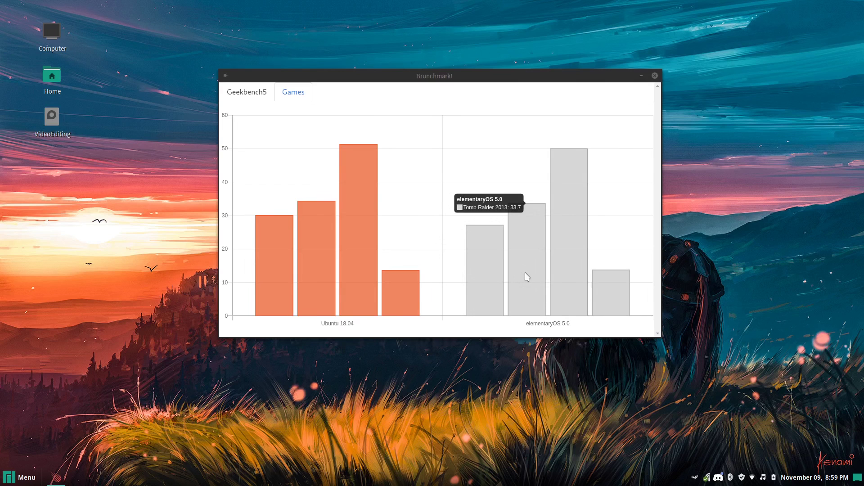
{"action": "mouse_move", "coordinate": [565, 300]}
{"action": "mouse_move", "coordinate": [609, 297]}
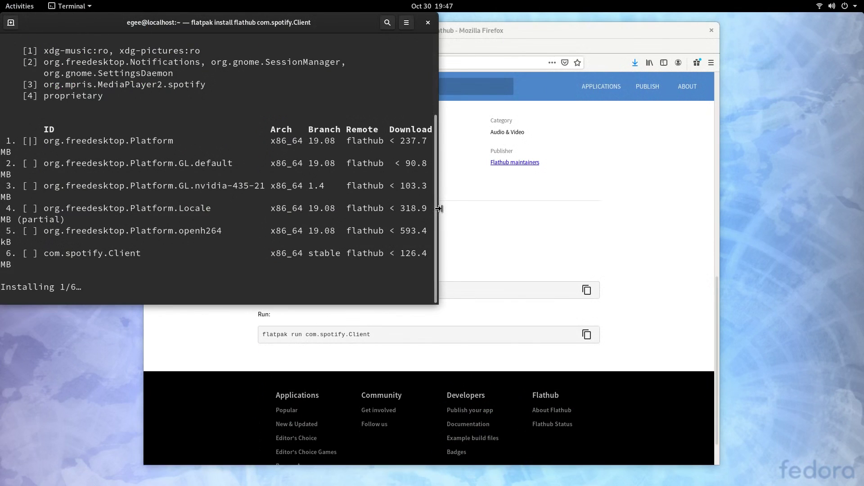
Step: Widen the terminal window running the Spotify Flatpak installation and reposition it over the browser
{"action": "left_click_drag", "start_coordinate": [435, 207], "coordinate": [692, 214]}
{"action": "left_click_drag", "start_coordinate": [448, 33], "coordinate": [542, 29]}
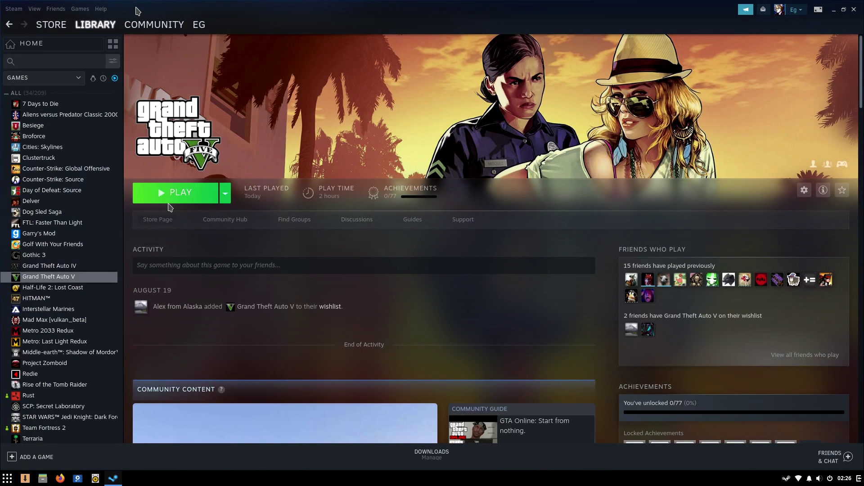
Step: Launch Grand Theft Auto V from the Steam library
{"action": "left_click", "coordinate": [195, 195]}
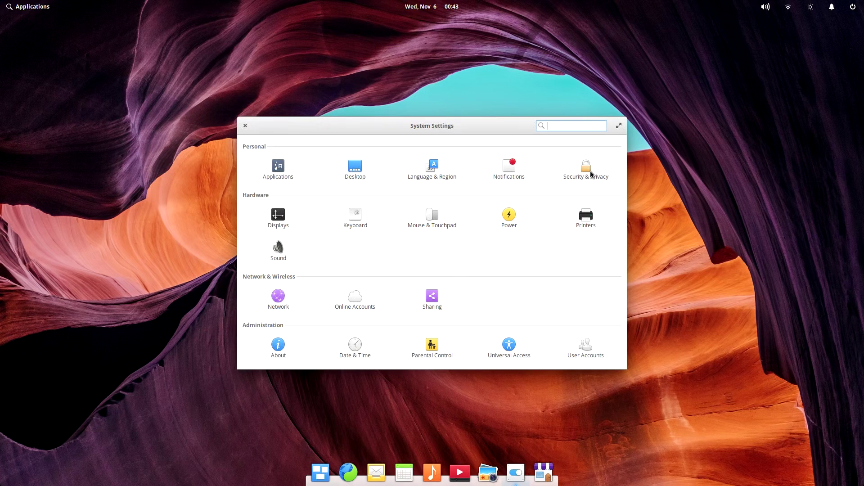
Step: Enable automatic deletion of temporary files and trashed files in the Security & Privacy housekeeping settings
{"action": "left_click", "coordinate": [590, 171]}
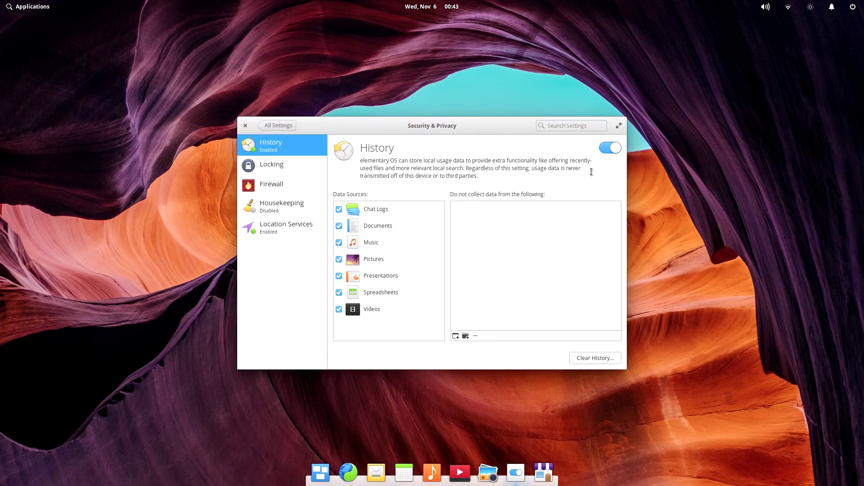
{"action": "left_click", "coordinate": [275, 226]}
{"action": "left_click", "coordinate": [279, 200]}
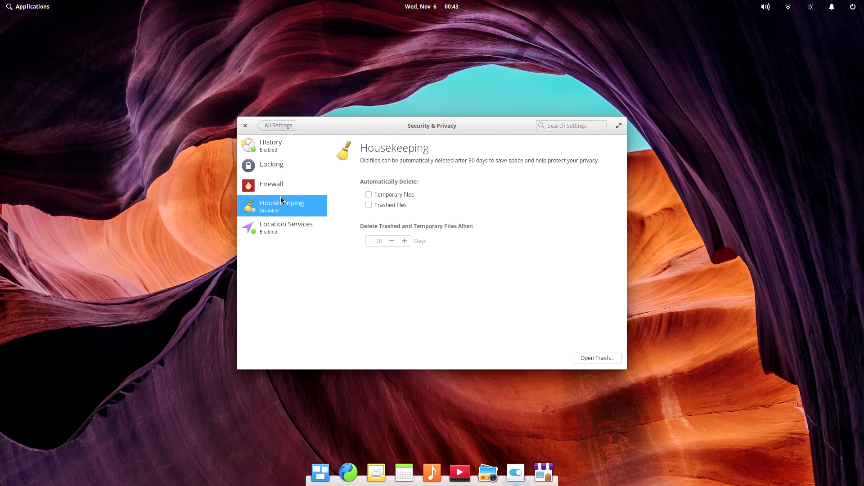
{"action": "left_click", "coordinate": [384, 207]}
{"action": "left_click", "coordinate": [380, 195]}
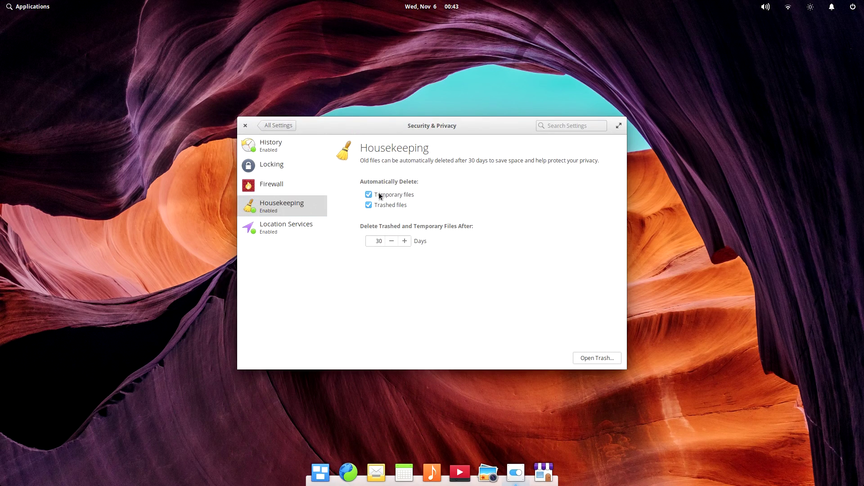
Step: View the firewall settings, and turn off both Lock on suspend and Lock after screen turns off
{"action": "left_click", "coordinate": [301, 188]}
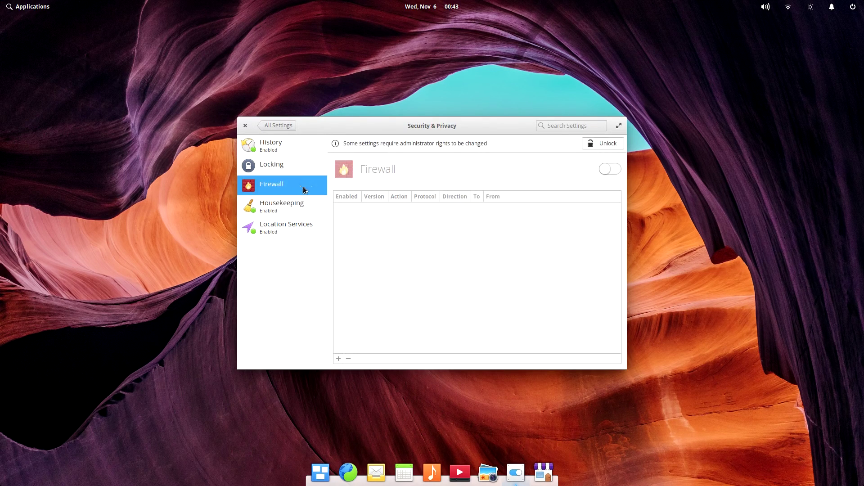
{"action": "left_click", "coordinate": [265, 171]}
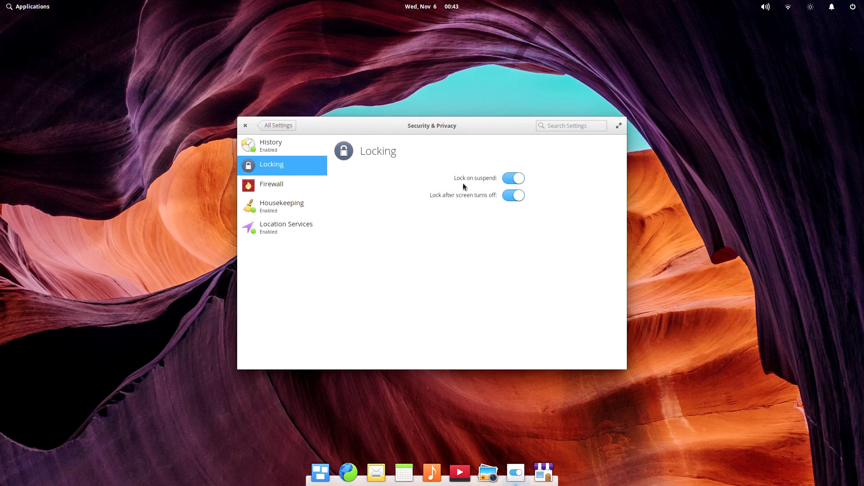
{"action": "left_click", "coordinate": [514, 196]}
{"action": "left_click", "coordinate": [513, 178]}
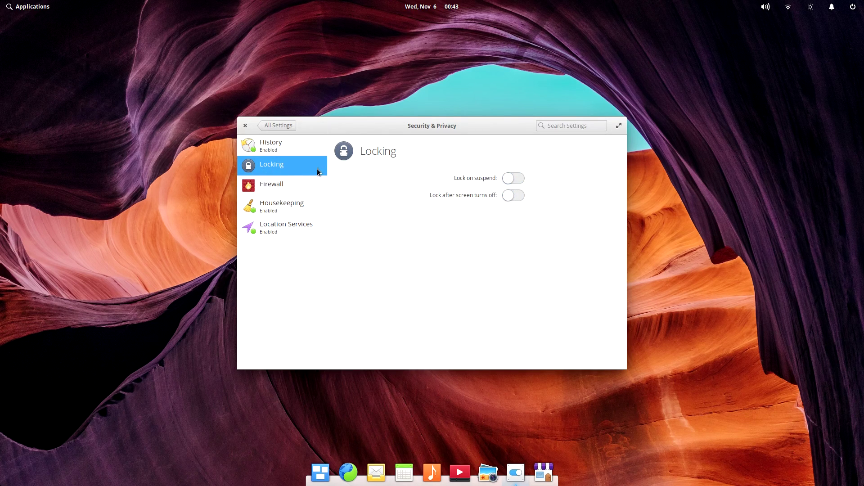
{"action": "left_click", "coordinate": [279, 126]}
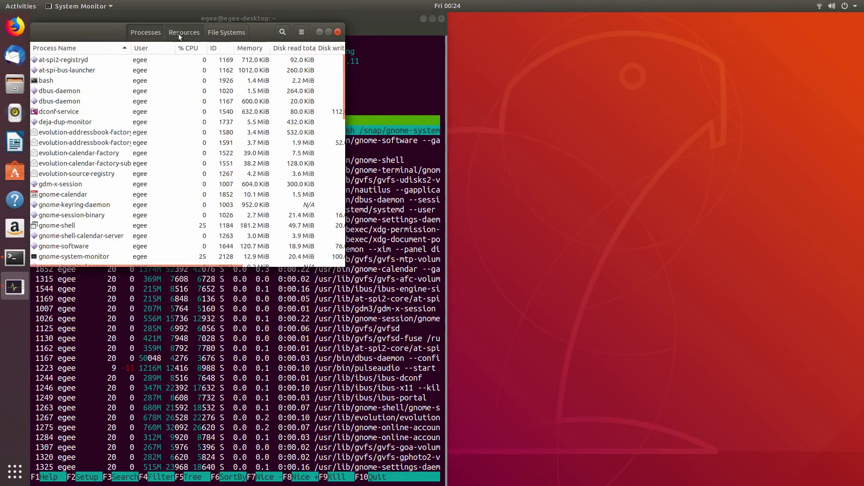
Step: View the resource graphs in System Monitor and tile its window beside the htop terminal
{"action": "left_click", "coordinate": [245, 33]}
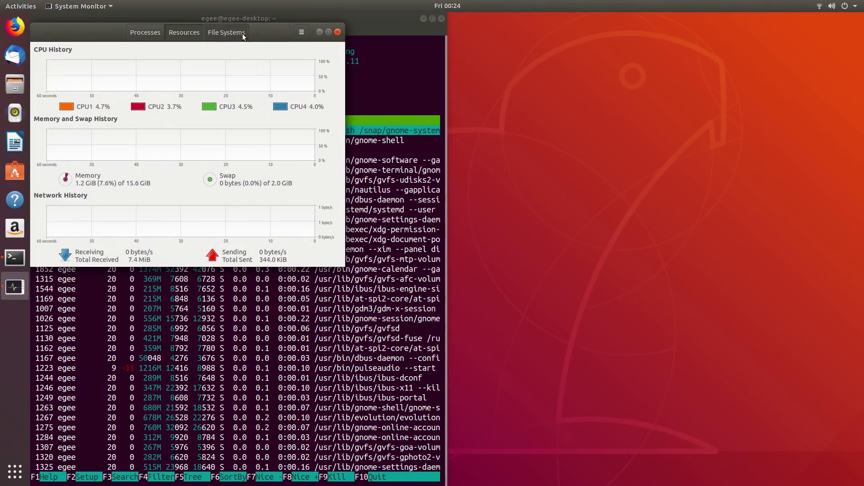
{"action": "left_click_drag", "start_coordinate": [279, 37], "coordinate": [862, 243]}
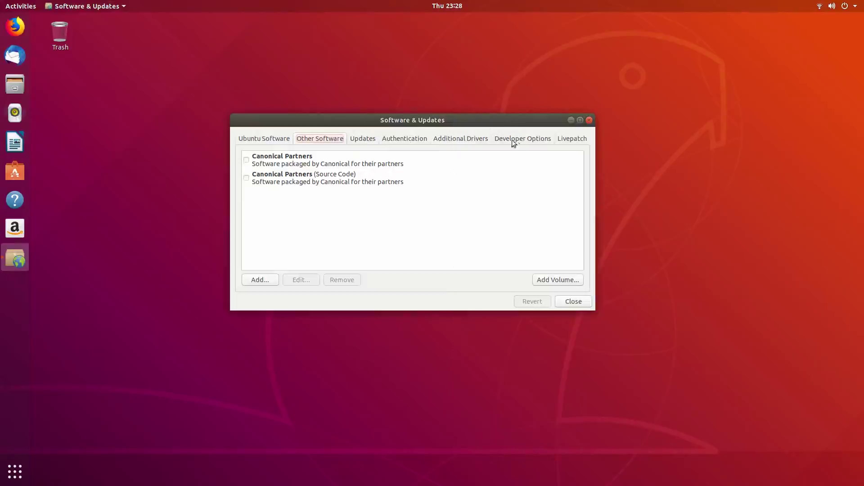
Step: Select the proprietary, tested nvidia-driver-430 metapackage as the additional driver for the GeForce GT 730
{"action": "left_click", "coordinate": [461, 139]}
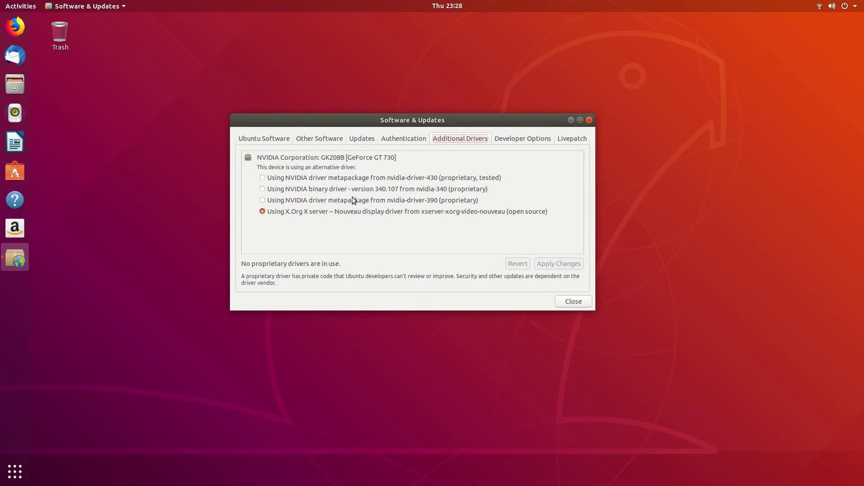
{"action": "left_click", "coordinate": [304, 182]}
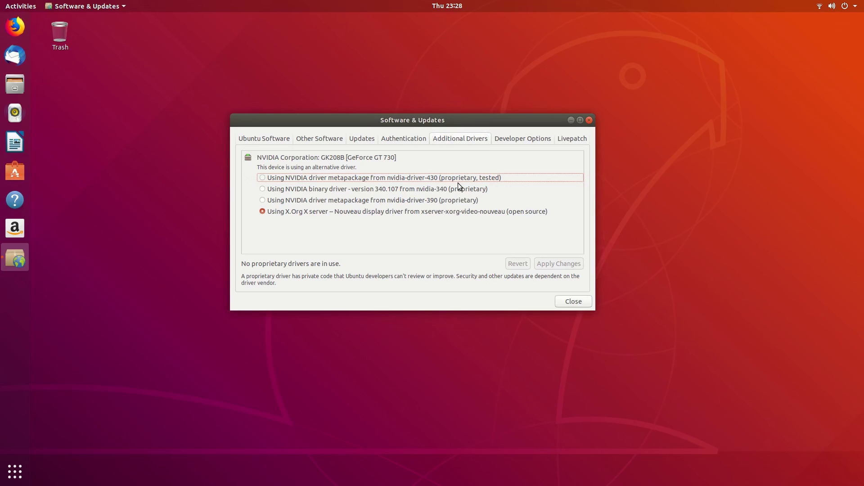
{"action": "left_click", "coordinate": [483, 181]}
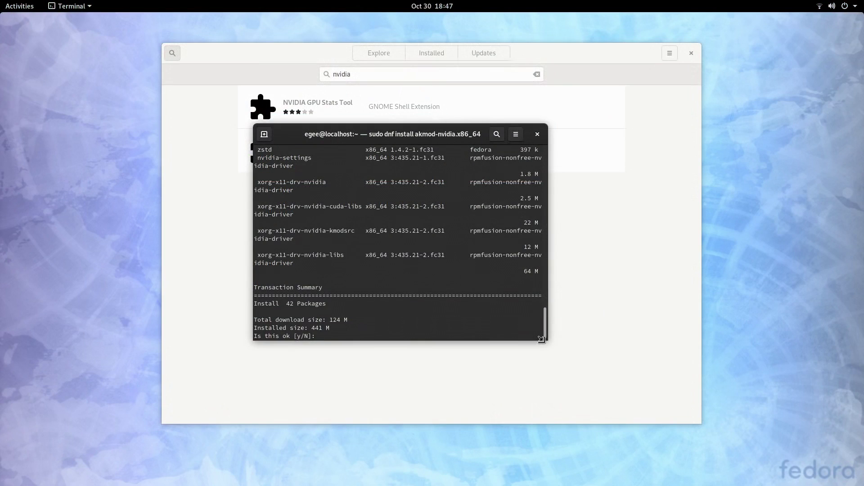
Step: Enlarge and reposition the terminal window, and accept the installation of the akmod-nvidia packages
{"action": "left_click_drag", "start_coordinate": [545, 341], "coordinate": [684, 408]}
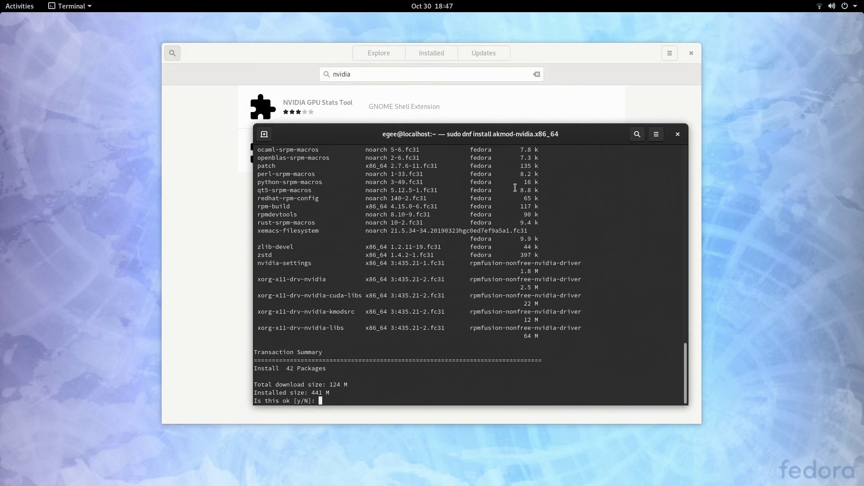
{"action": "left_click_drag", "start_coordinate": [525, 137], "coordinate": [489, 95]}
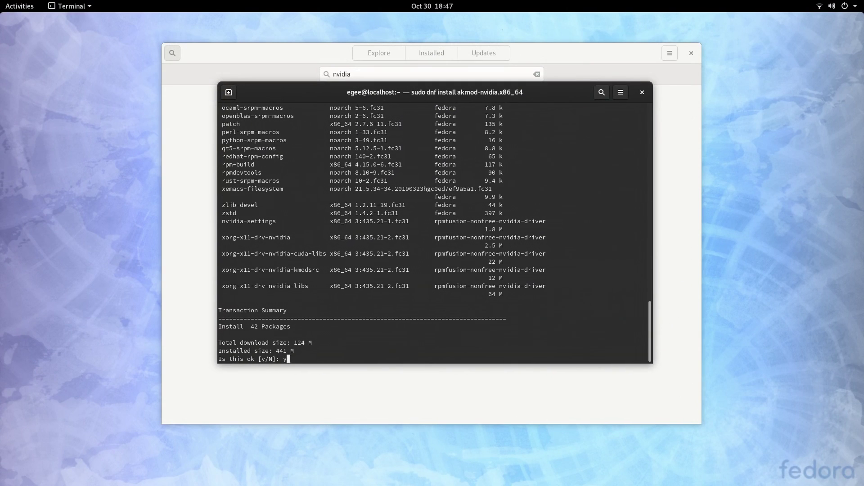
{"action": "key", "text": "Return"}
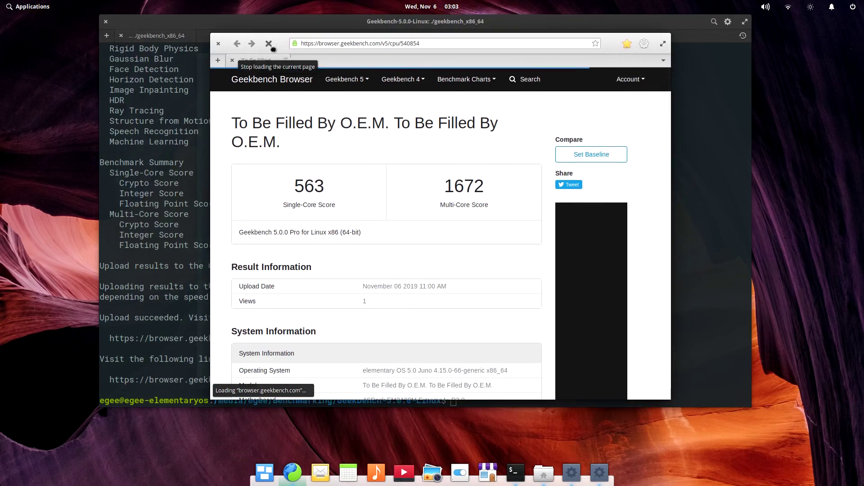
Step: Examine the system information and performance scores on the Geekbench 5 result page
{"action": "left_click_drag", "start_coordinate": [273, 48], "coordinate": [215, 37]}
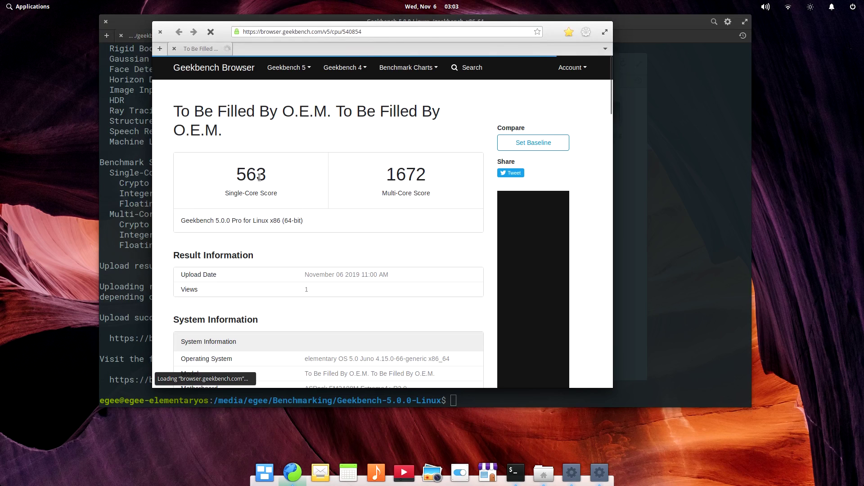
{"action": "scroll", "coordinate": [323, 234], "scroll_direction": "down", "scroll_amount": 3}
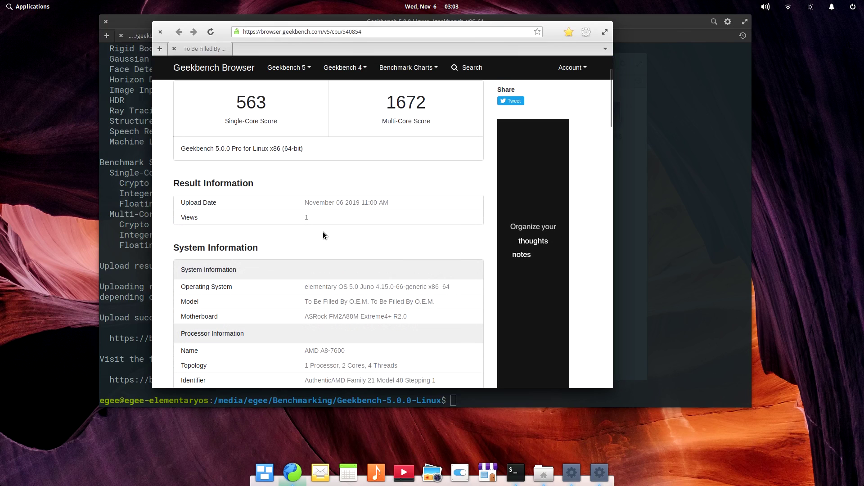
{"action": "scroll", "coordinate": [323, 234], "scroll_direction": "down", "scroll_amount": 5}
{"action": "scroll", "coordinate": [323, 235], "scroll_direction": "down", "scroll_amount": 6}
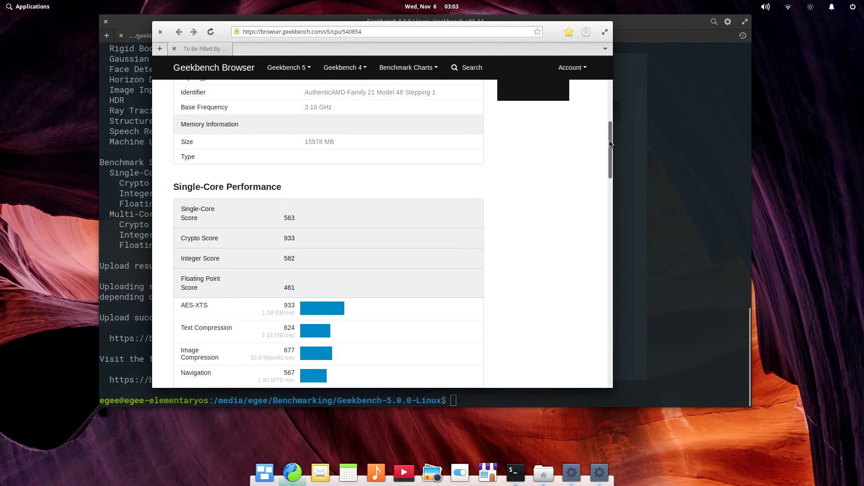
{"action": "left_click_drag", "start_coordinate": [611, 142], "coordinate": [618, 278]}
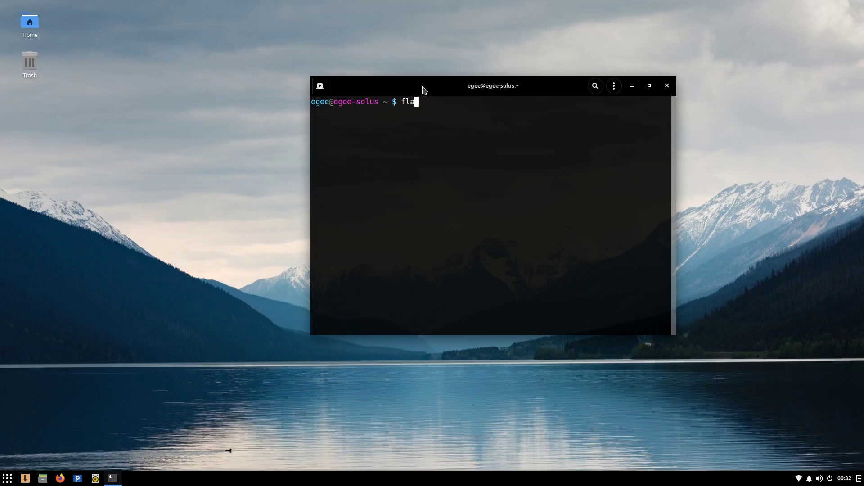
Step: List the installed Flatpaks with "flatpak list" and look for the package with "eopkg search flatpak"
{"action": "type", "text": "tpak list"}
{"action": "key", "text": "Return"}
{"action": "type", "text": "eopkg search flatpak"}
{"action": "key", "text": "Return"}
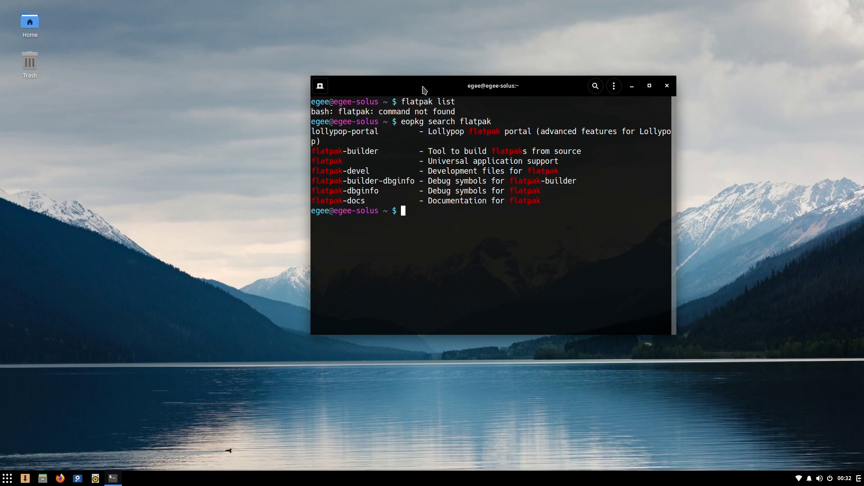
Step: Clear the terminal, then check snap support with "snap list" and "snap find minetest"
{"action": "key", "text": "ctrl+l"}
{"action": "type", "text": "snap list"}
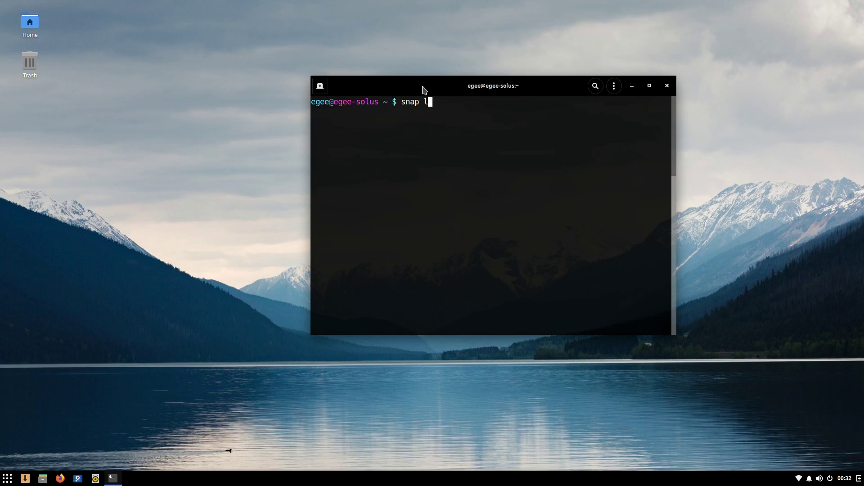
{"action": "key", "text": "Return"}
{"action": "type", "text": "snap find minetest"}
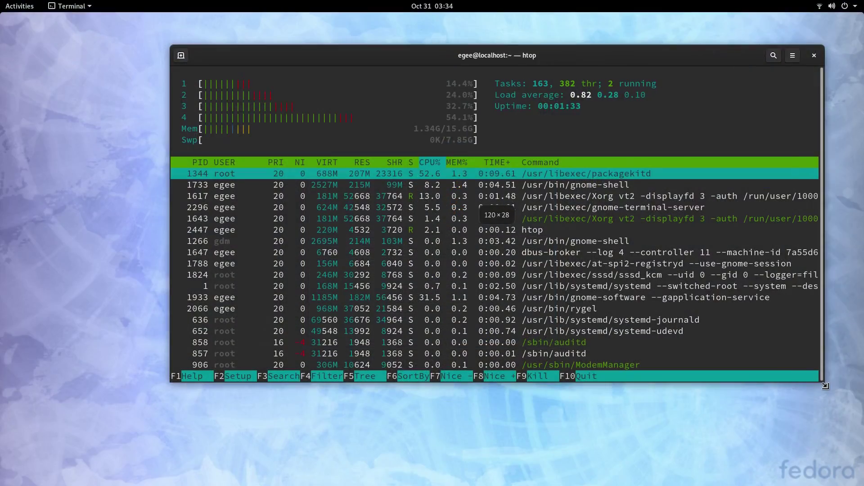
Step: Widen the Fedora terminal window running htop and reposition it on the desktop
{"action": "left_click_drag", "start_coordinate": [826, 386], "coordinate": [861, 388]}
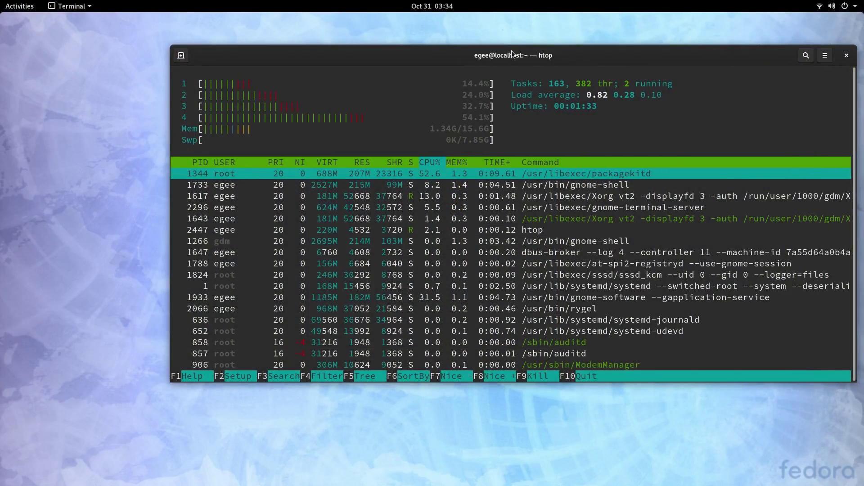
{"action": "left_click_drag", "start_coordinate": [512, 54], "coordinate": [452, 52]}
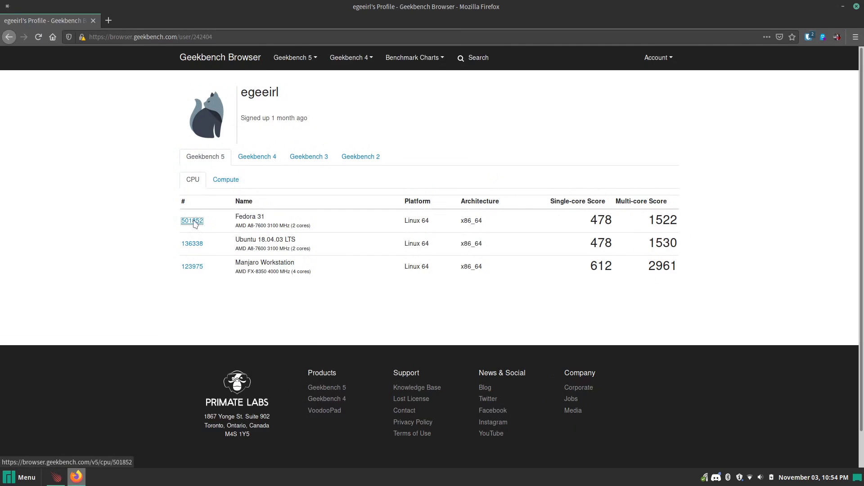
Step: Open the Fedora 31 Geekbench result in a new tab, then open the Ubuntu 18.04.03 LTS result and examine its single-core performance
{"action": "right_click", "coordinate": [194, 221]}
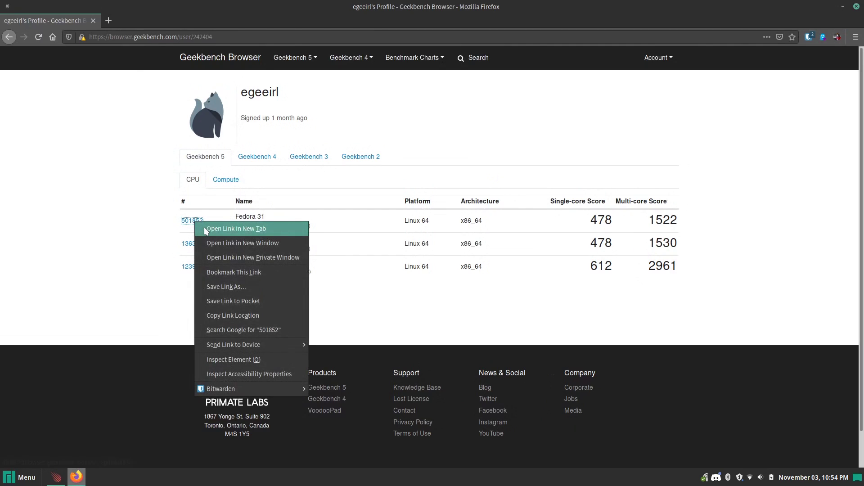
{"action": "left_click", "coordinate": [205, 230]}
{"action": "left_click", "coordinate": [192, 243]}
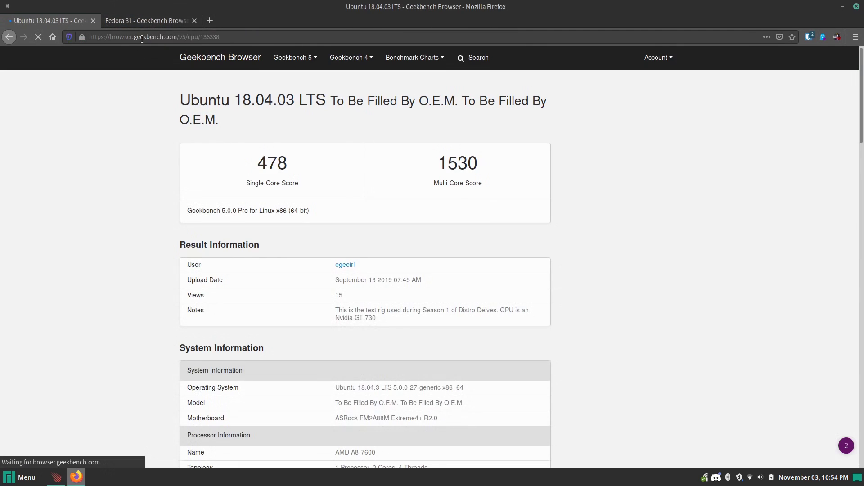
{"action": "scroll", "coordinate": [93, 246], "scroll_direction": "down", "scroll_amount": 3}
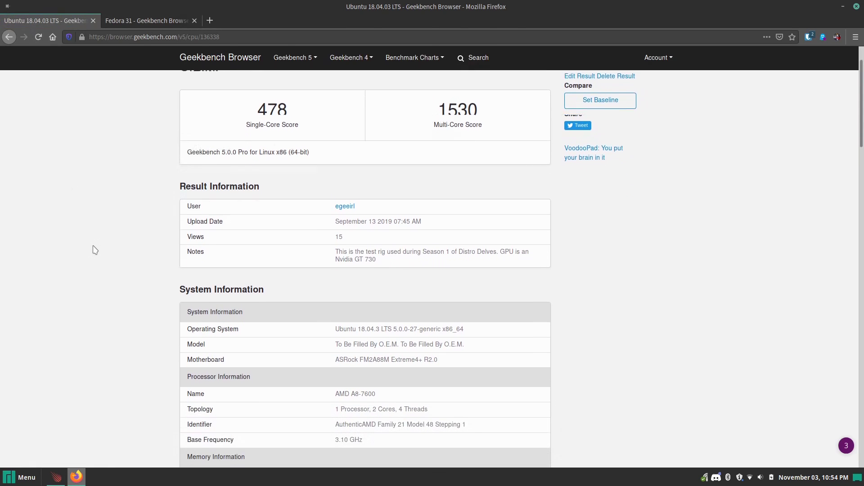
{"action": "scroll", "coordinate": [95, 250], "scroll_direction": "down", "scroll_amount": 7}
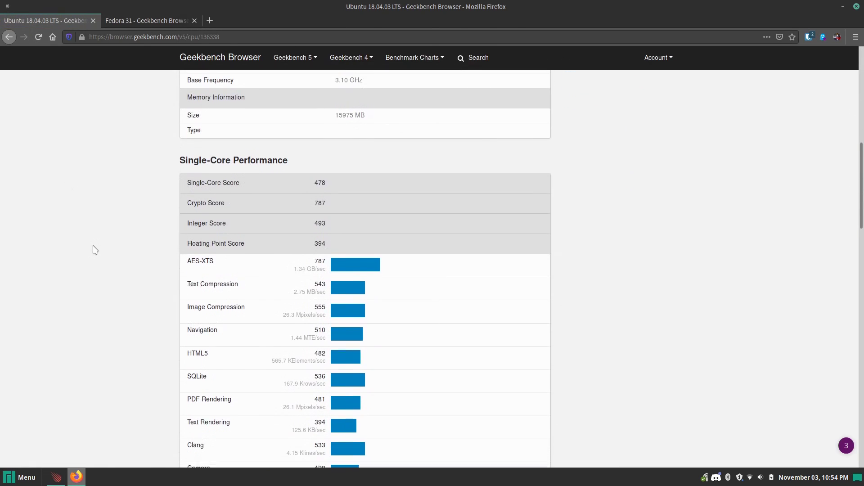
{"action": "scroll", "coordinate": [94, 247], "scroll_direction": "down", "scroll_amount": 1}
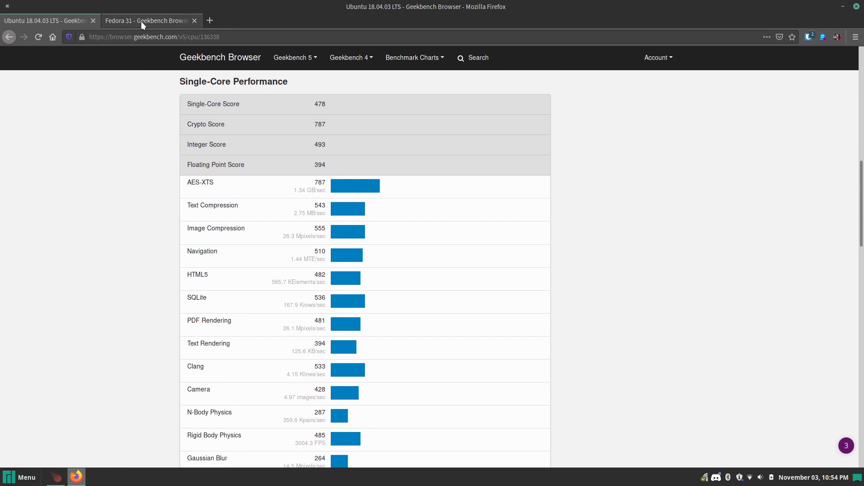
Step: Examine the single-core scores of the Fedora 31 result and return to the Ubuntu result for comparison
{"action": "left_click", "coordinate": [165, 21]}
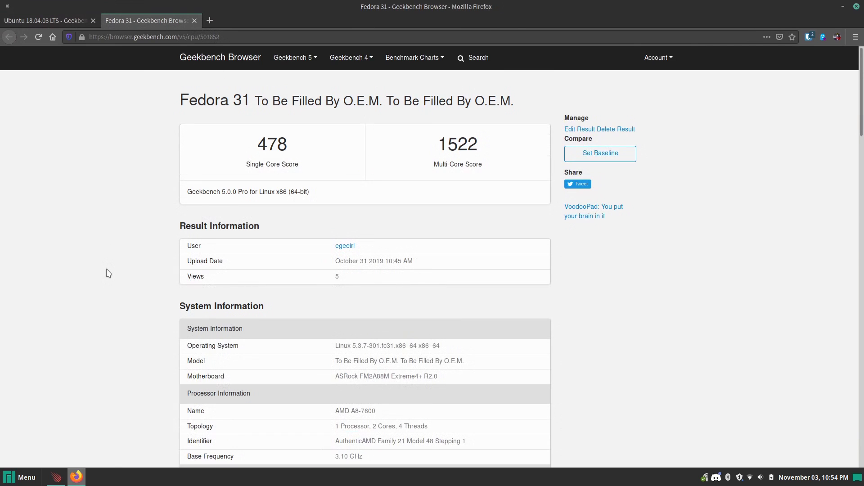
{"action": "scroll", "coordinate": [109, 273], "scroll_direction": "down", "scroll_amount": 10}
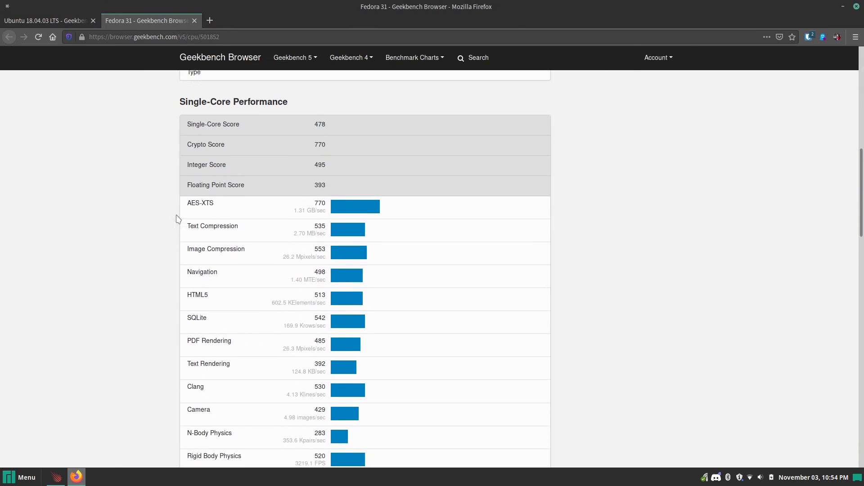
{"action": "scroll", "coordinate": [251, 155], "scroll_direction": "down", "scroll_amount": 2}
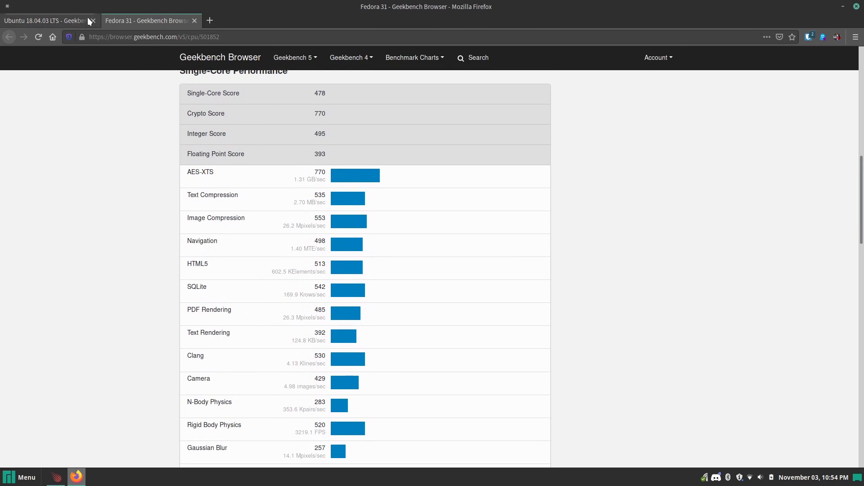
{"action": "left_click", "coordinate": [70, 21]}
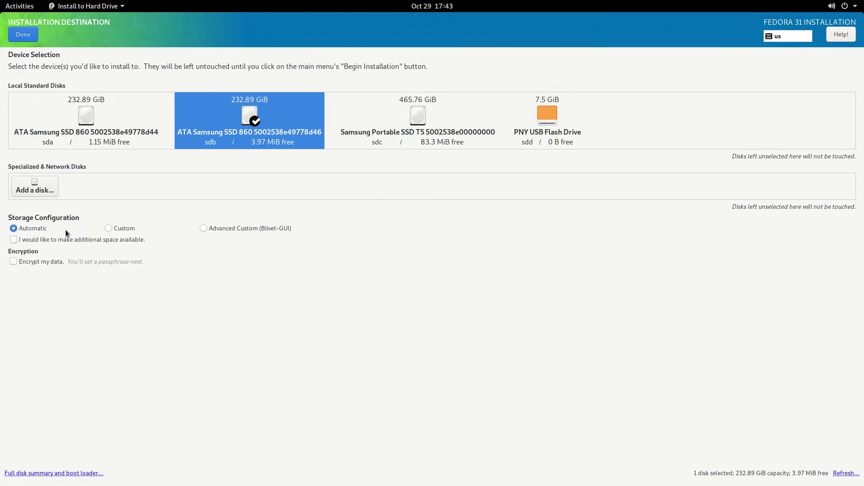
Step: Confirm sdb as the Fedora installation destination and reclaim its space by deleting all existing partitions
{"action": "left_click", "coordinate": [22, 35]}
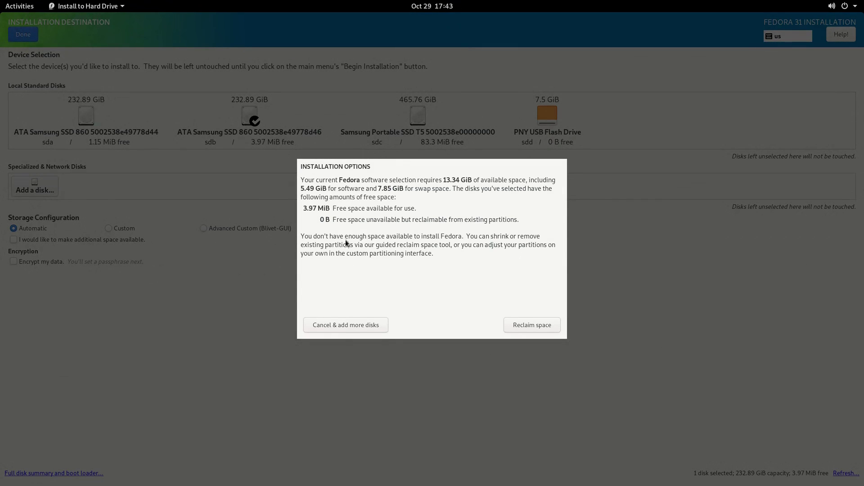
{"action": "left_click", "coordinate": [529, 330]}
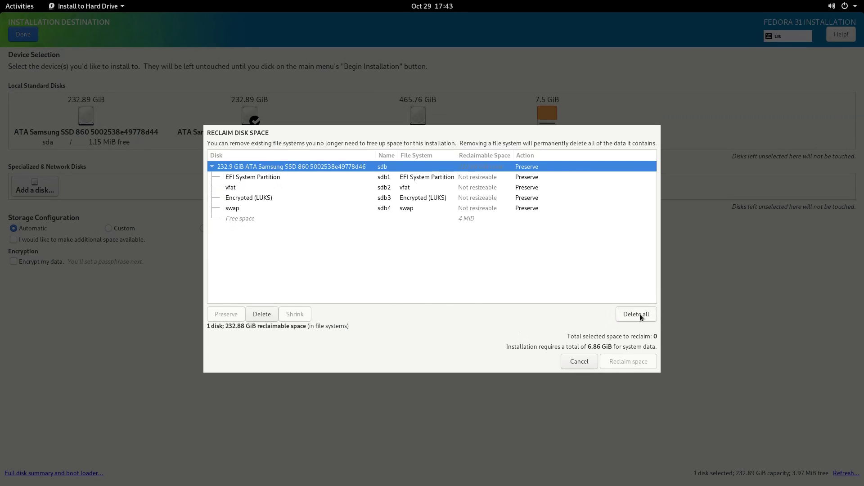
{"action": "left_click", "coordinate": [641, 315]}
{"action": "left_click", "coordinate": [634, 365]}
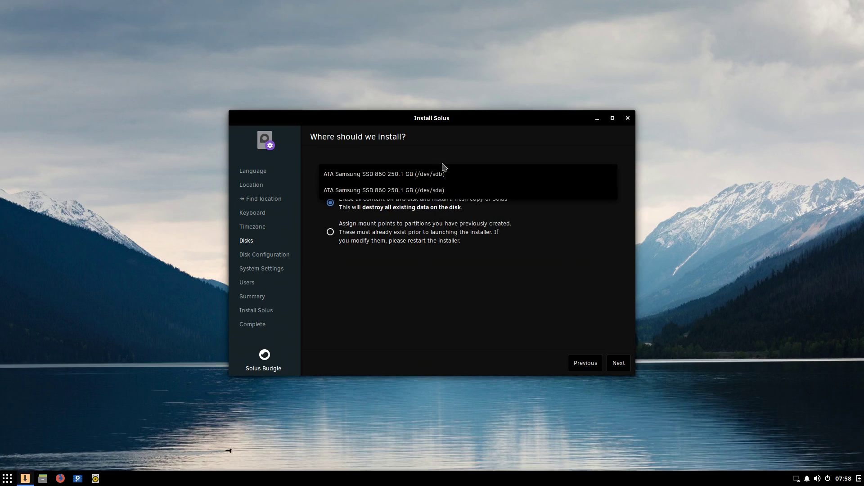
Step: Choose /dev/sdb as the Solus installation disk, erasing all its content, and continue without LVM or encryption
{"action": "left_click", "coordinate": [435, 176]}
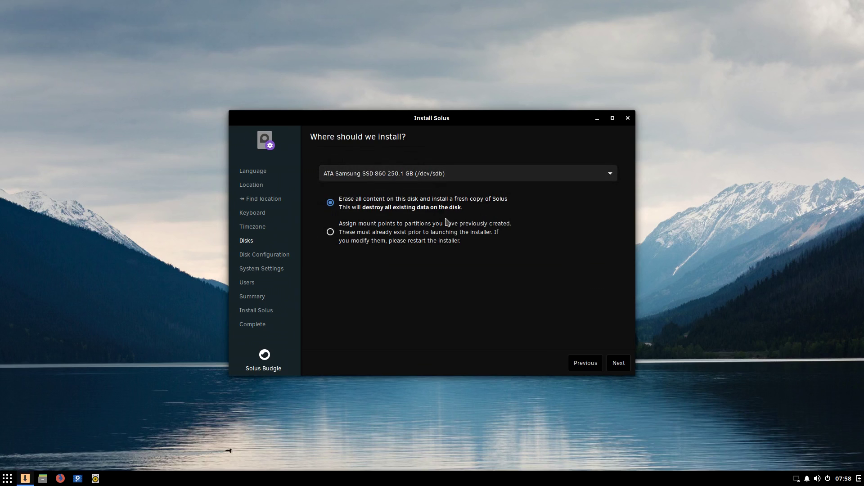
{"action": "left_click", "coordinate": [619, 364]}
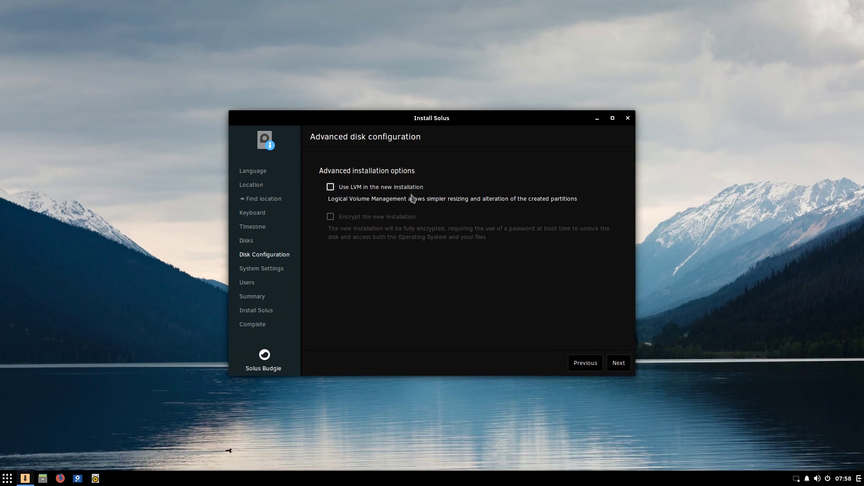
{"action": "left_click", "coordinate": [620, 364]}
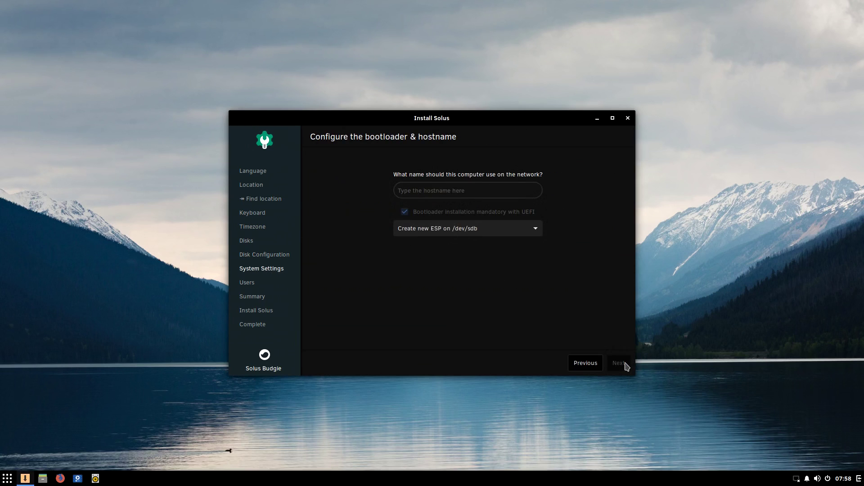
Step: Set the computer's hostname to egee-solus and continue past the bootloader configuration
{"action": "left_click", "coordinate": [492, 191]}
{"action": "type", "text": "egee-solus"}
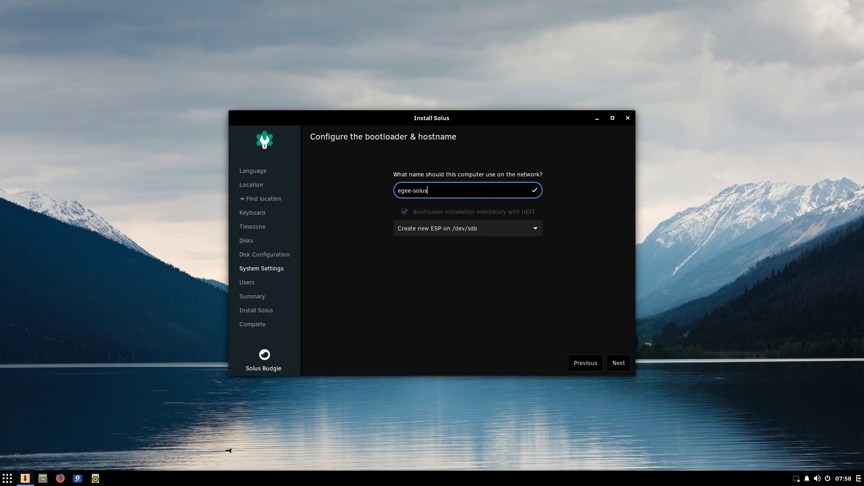
{"action": "left_click", "coordinate": [619, 363]}
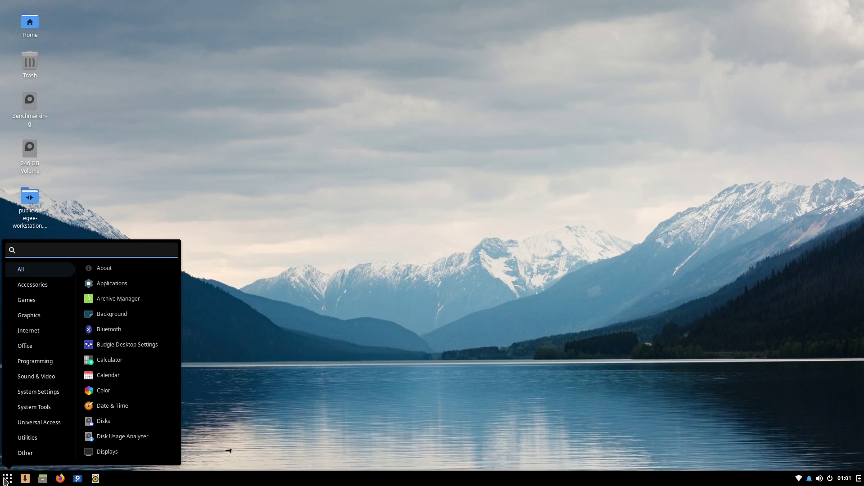
Step: Search the Solus applications for "print", open the Printers settings and show the HP ENVY 4500's printing options
{"action": "type", "text": "print"}
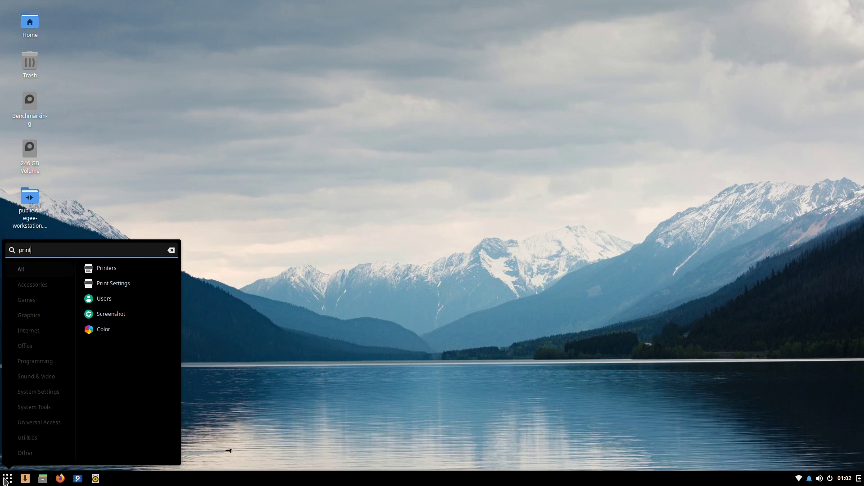
{"action": "left_click", "coordinate": [104, 270]}
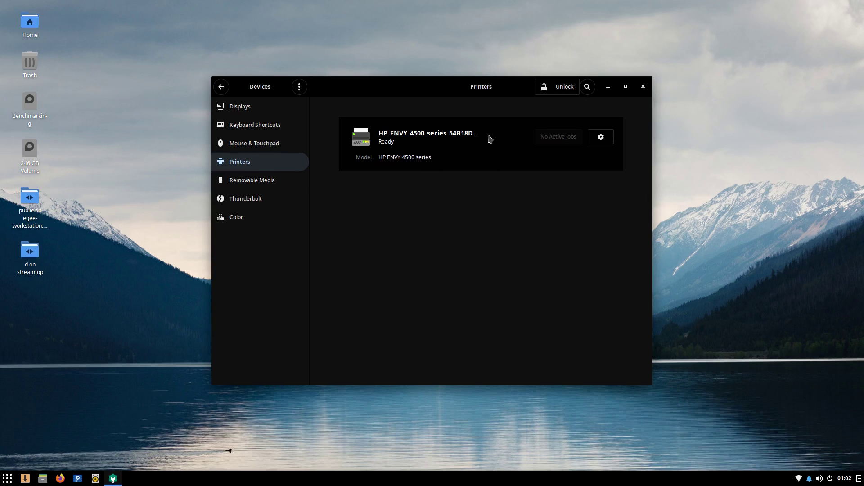
{"action": "left_click", "coordinate": [600, 139]}
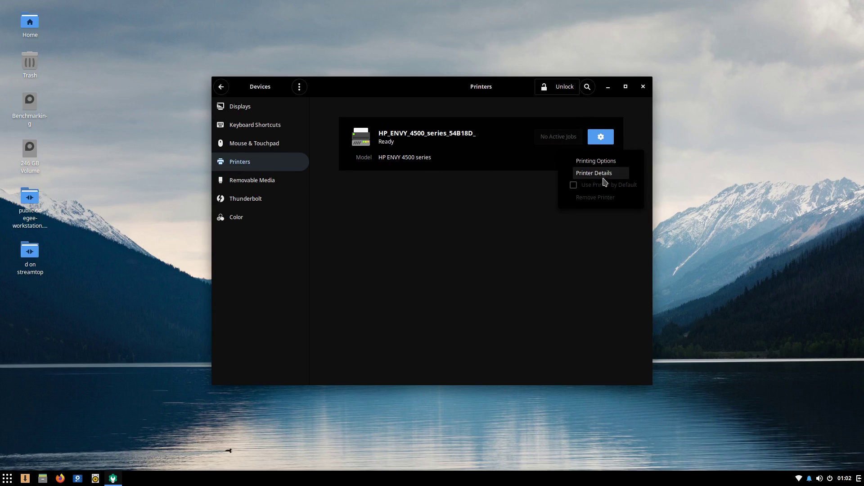
{"action": "left_click", "coordinate": [600, 163]}
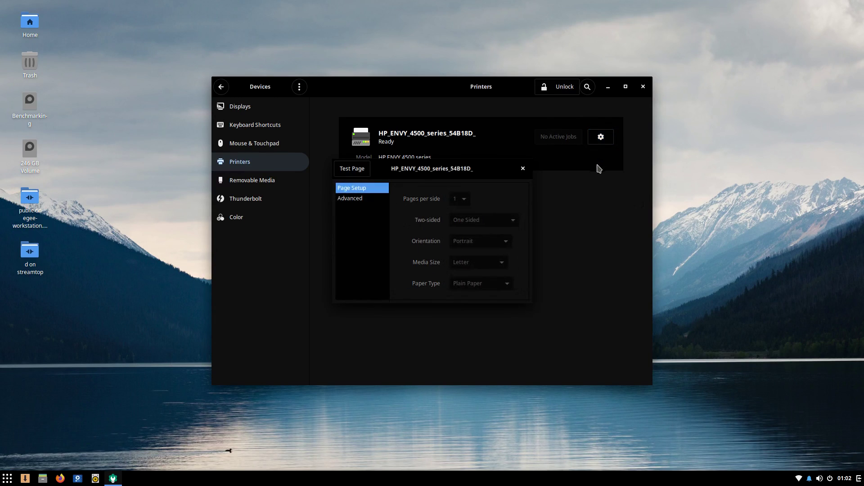
Step: Review the printer's advanced and page setup options, close them and open the printer details
{"action": "left_click", "coordinate": [361, 200]}
{"action": "left_click", "coordinate": [359, 191]}
{"action": "left_click", "coordinate": [523, 168]}
{"action": "left_click", "coordinate": [600, 137]}
{"action": "left_click", "coordinate": [607, 179]}
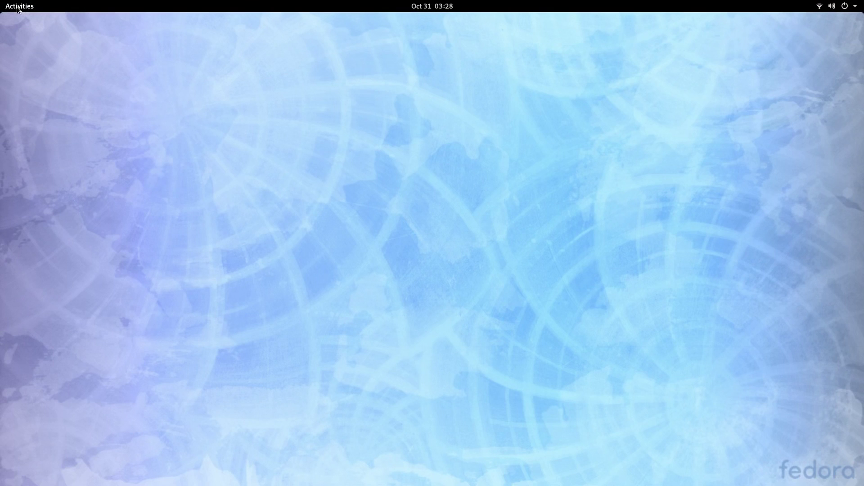
Step: Search for "print" in Fedora, open the Printers settings and view the HP ENVY 4500's printer details
{"action": "left_click", "coordinate": [17, 7]}
{"action": "type", "text": "print"}
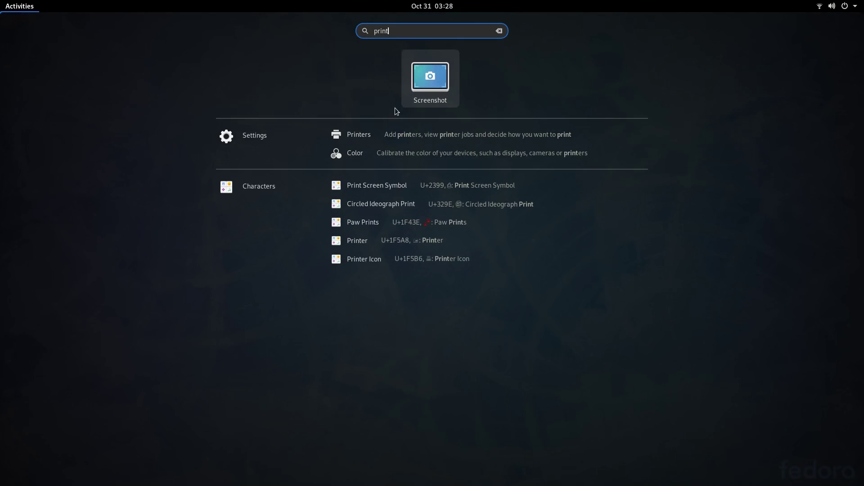
{"action": "left_click", "coordinate": [382, 142]}
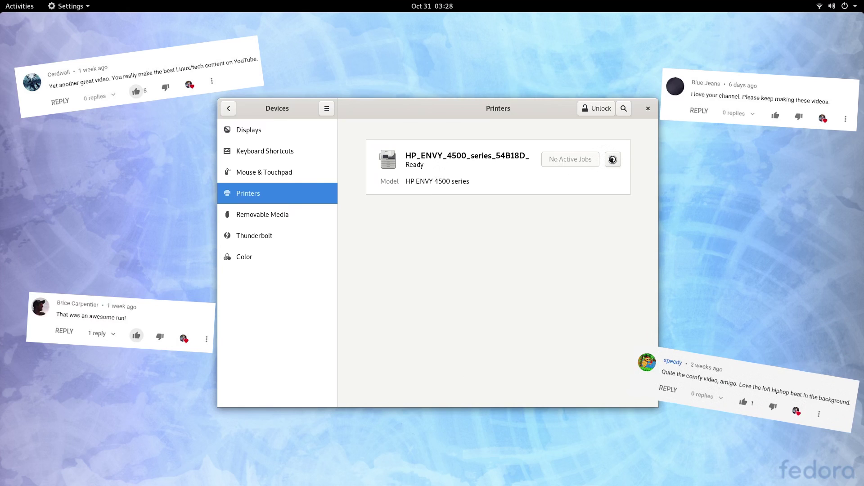
{"action": "left_click", "coordinate": [613, 159]}
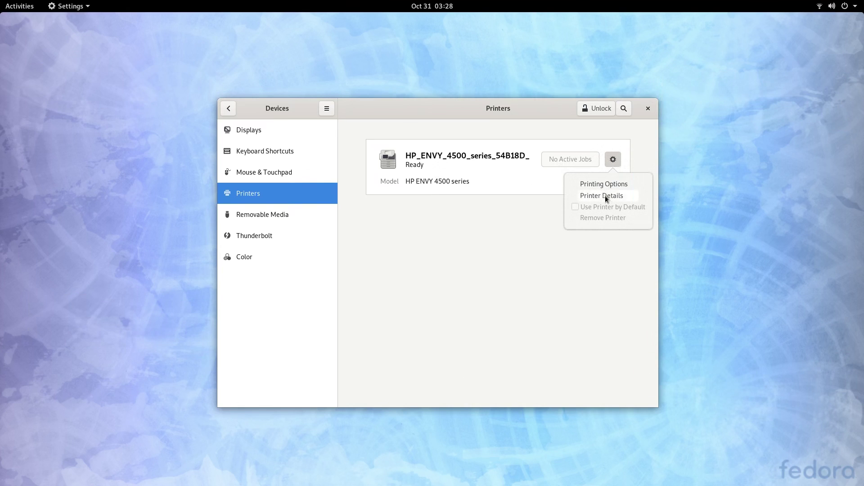
{"action": "left_click", "coordinate": [606, 197]}
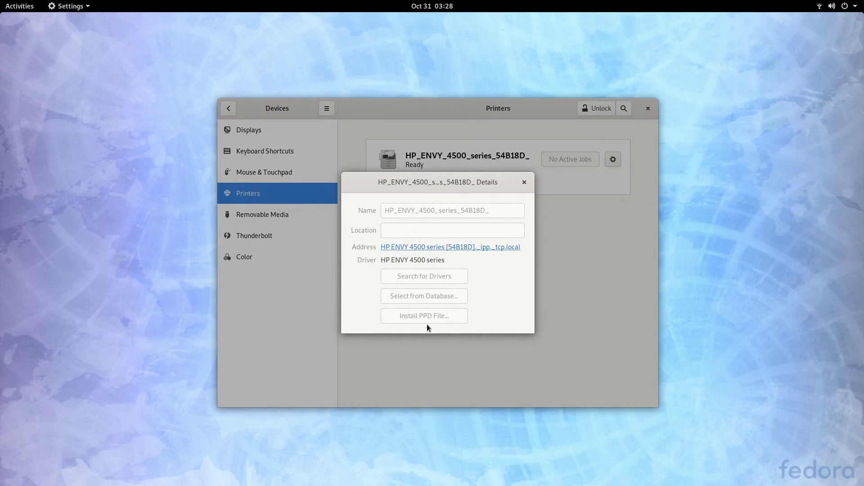